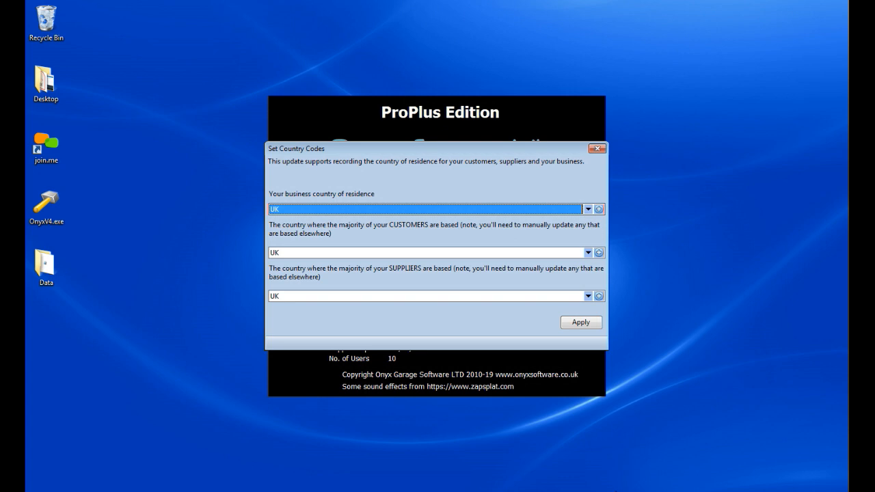
Apply UK as the country for the business, customers and suppliers, and map the Lower Rated 5% VAT code to Lower rated transactions.
click(585, 324)
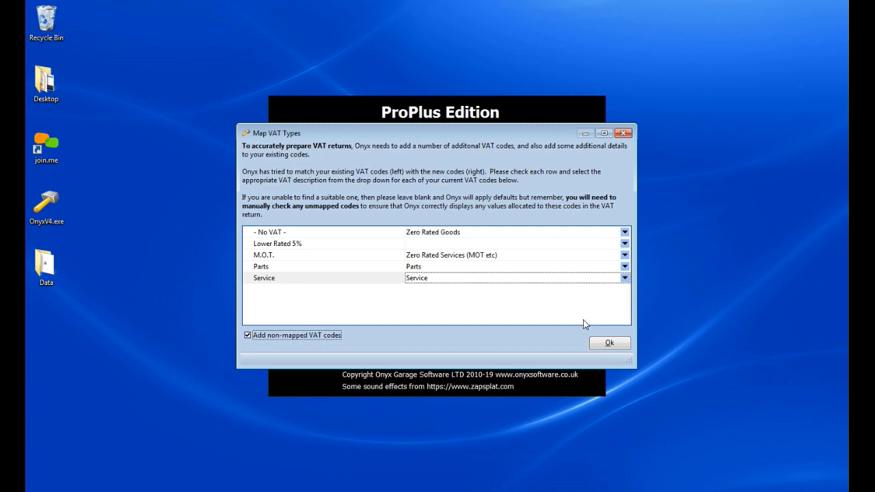
click(624, 244)
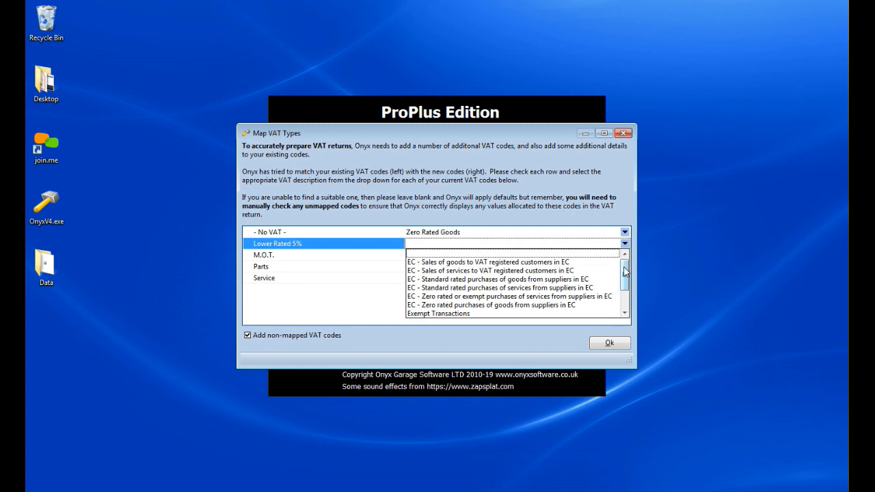
drag(625, 272, 624, 287)
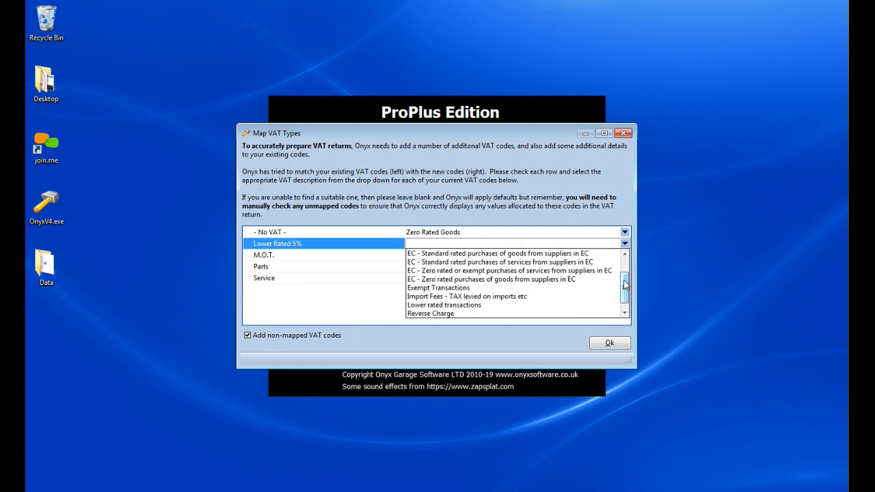
click(547, 307)
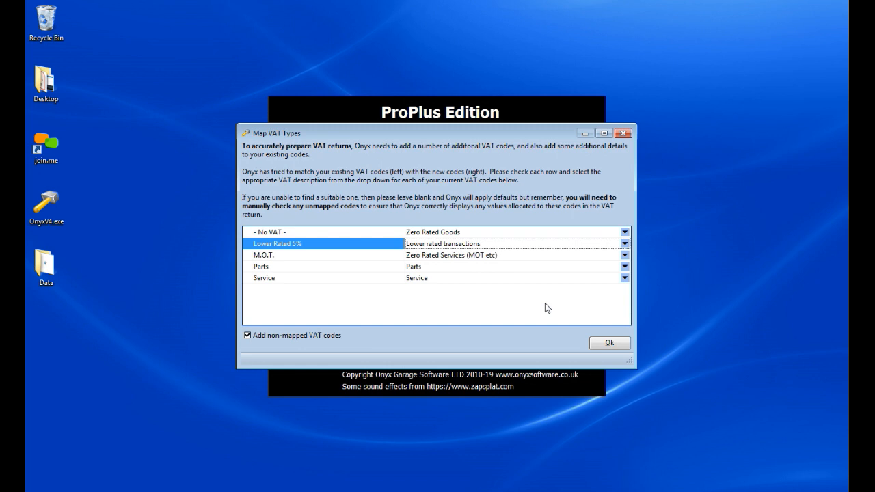
click(602, 347)
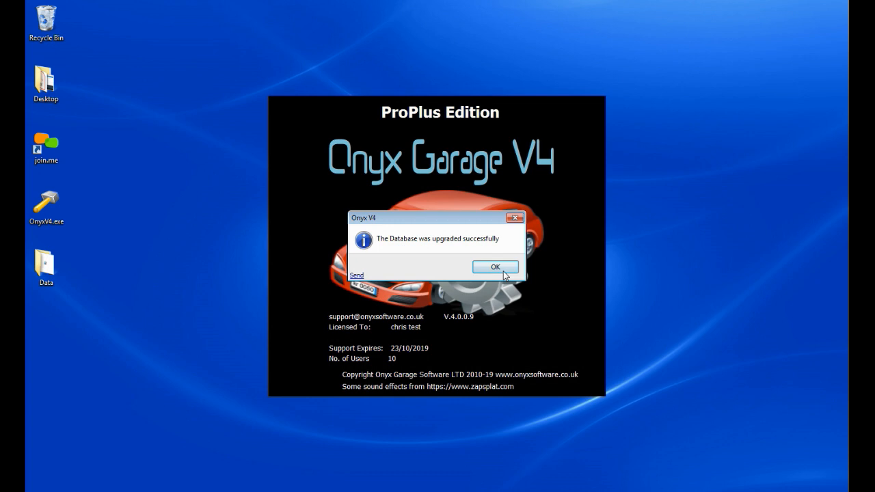
click(504, 273)
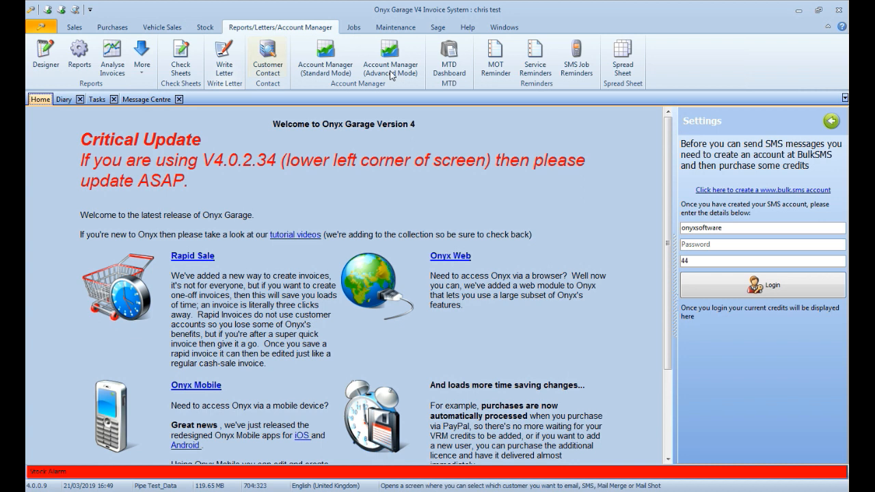
Open the Making Tax Digital dashboard and accept its liability agreement.
click(451, 66)
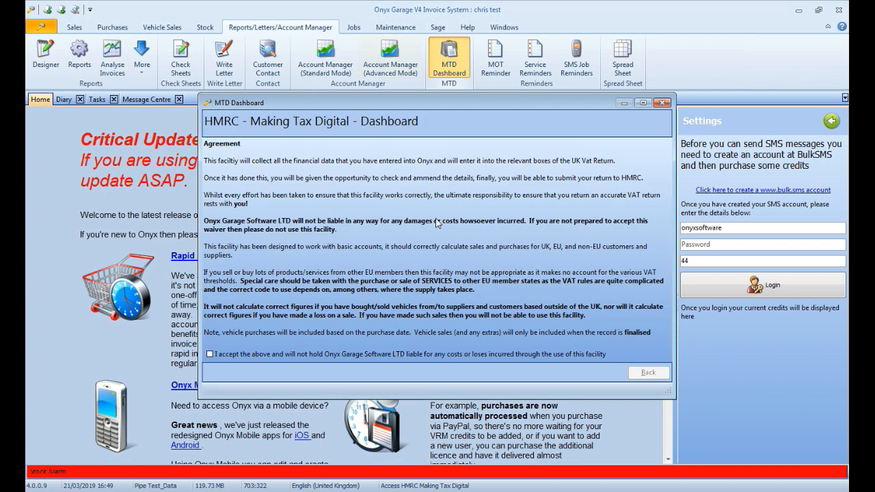
click(397, 361)
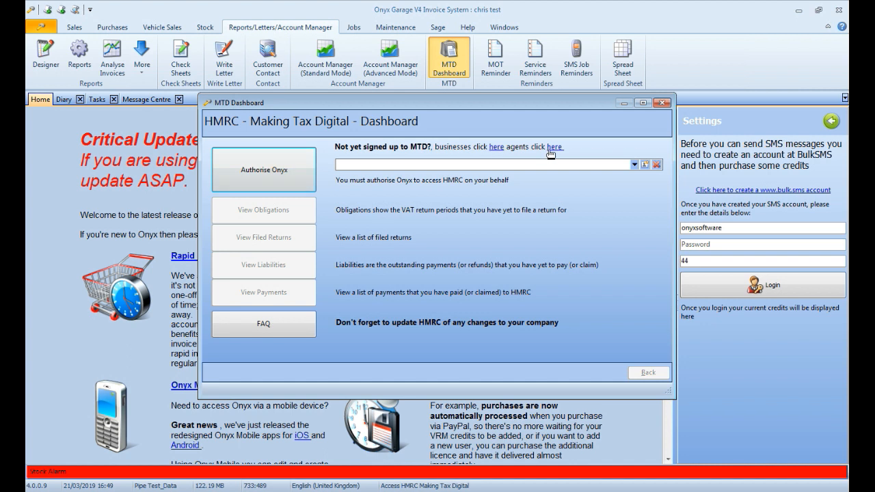
Begin authorising Onyx by creating a Business Owner HMRC credentials account with a descriptive name and a confirmed account password.
click(307, 182)
text(Chris)
key(Tab)
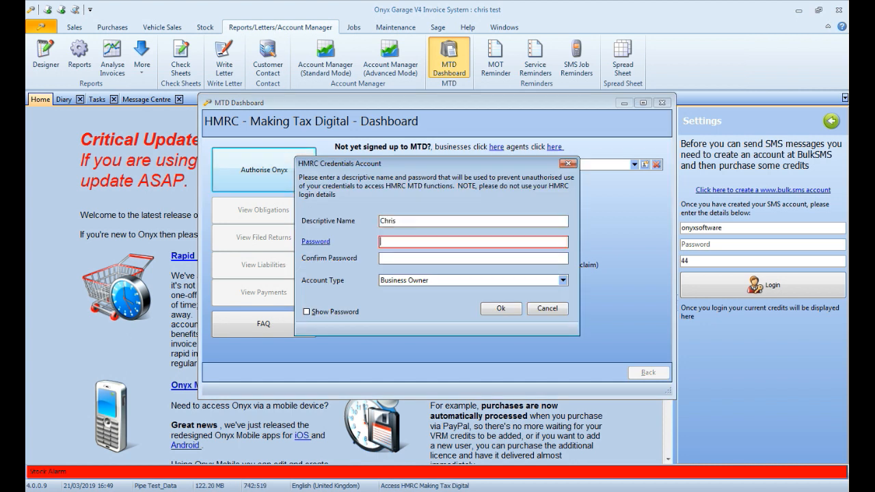
text(**********)
key(Tab)
text(**********)
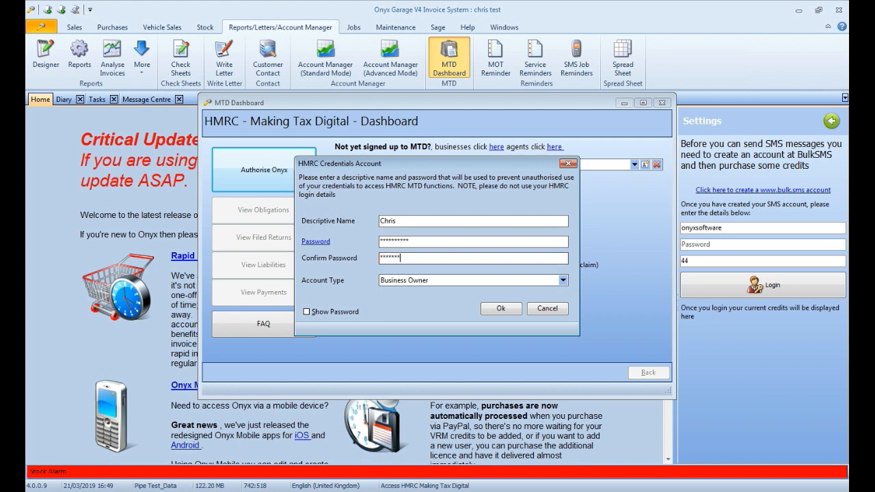
click(487, 309)
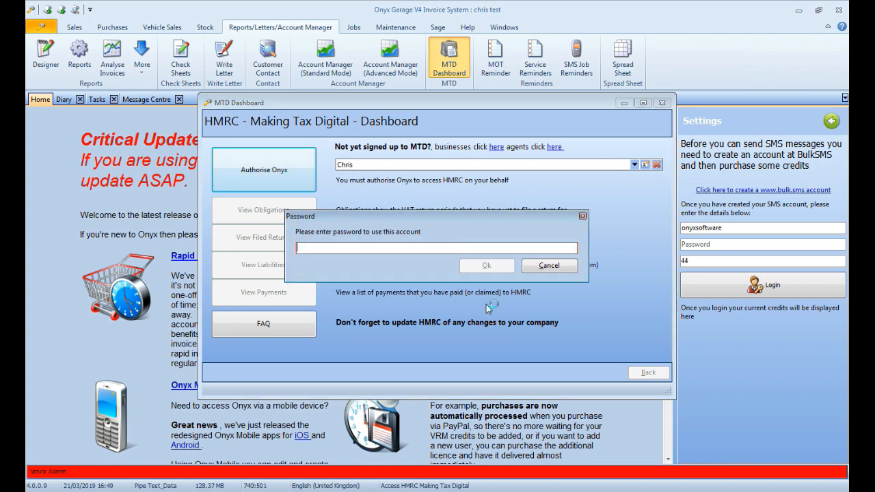
Enter the account password to unlock the new HMRC credentials account.
text(********)
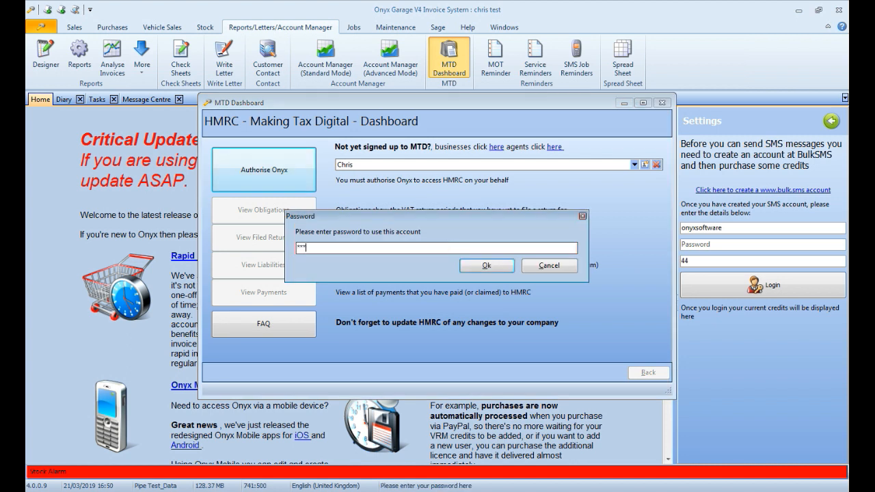
text(**)
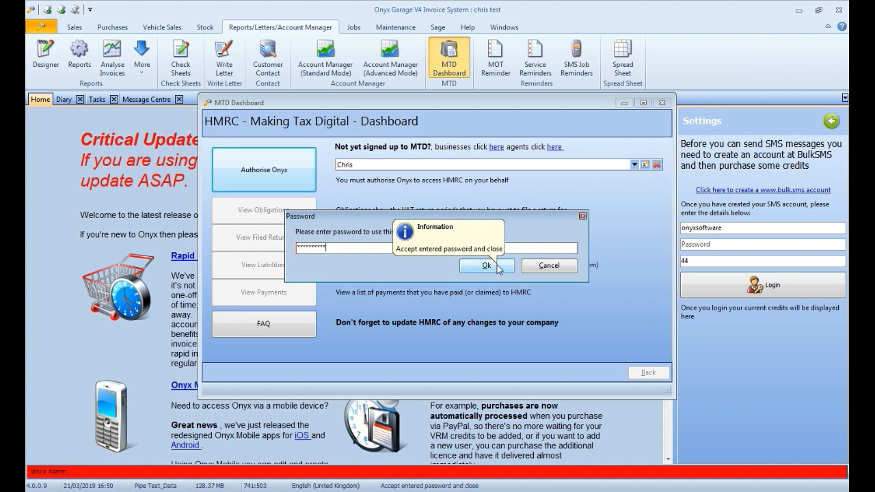
click(497, 267)
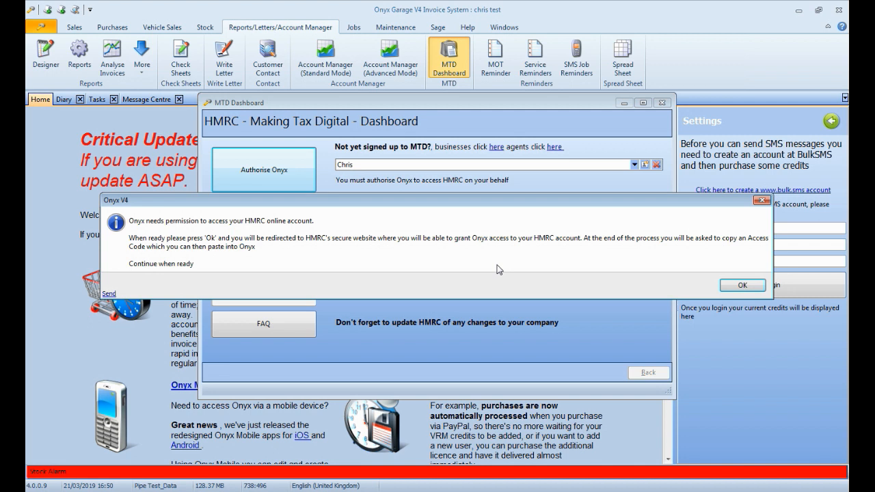
Switch to HMRC's website in the browser, grant Onyx authority to interact with HMRC, and close the browser once the authorisation code is copied.
click(733, 287)
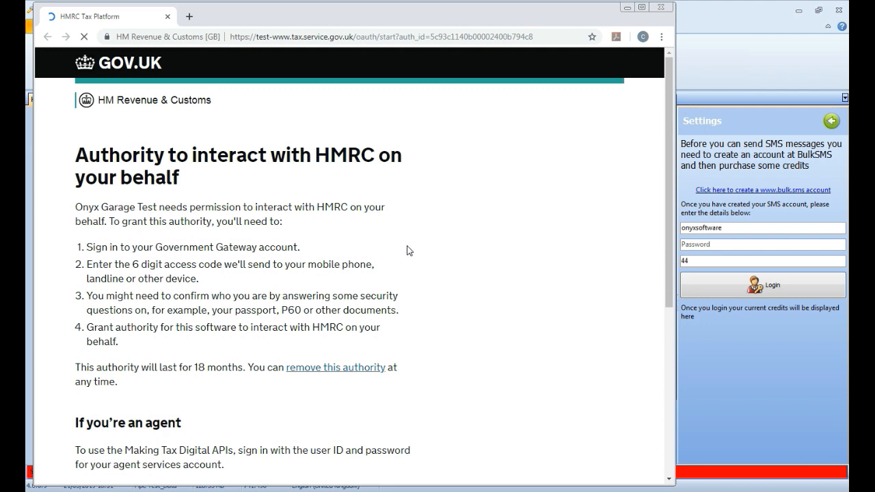
scroll(406, 251, down, 5)
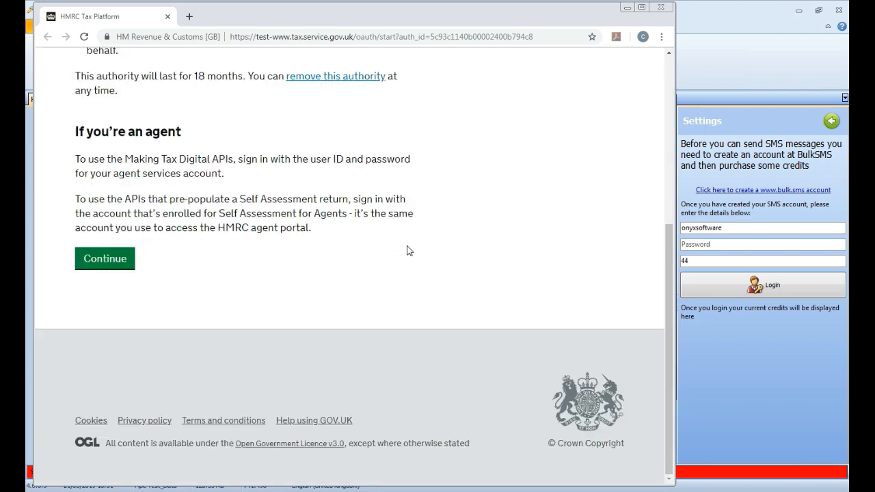
click(99, 266)
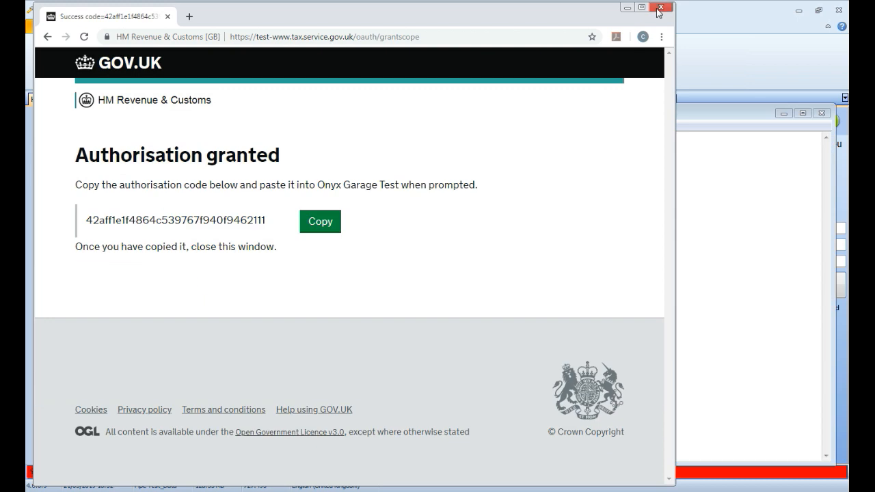
click(658, 8)
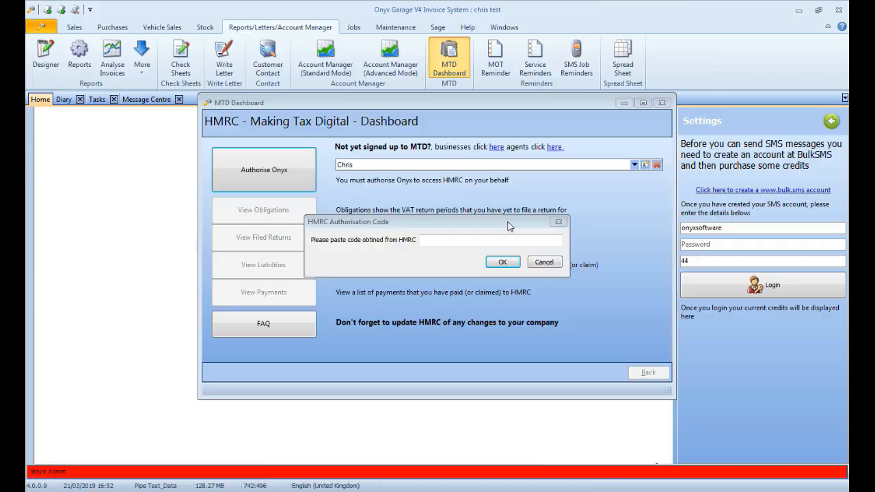
Paste the HMRC authorisation code into Onyx and confirm it.
click(491, 239)
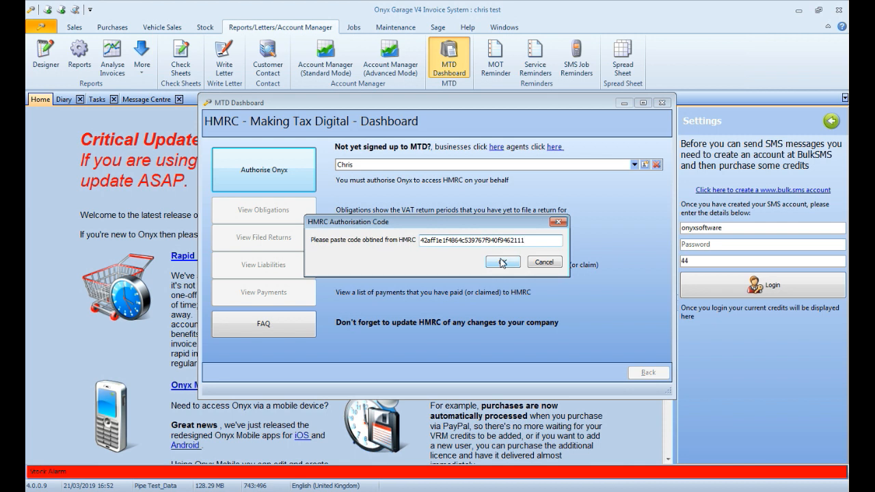
click(503, 263)
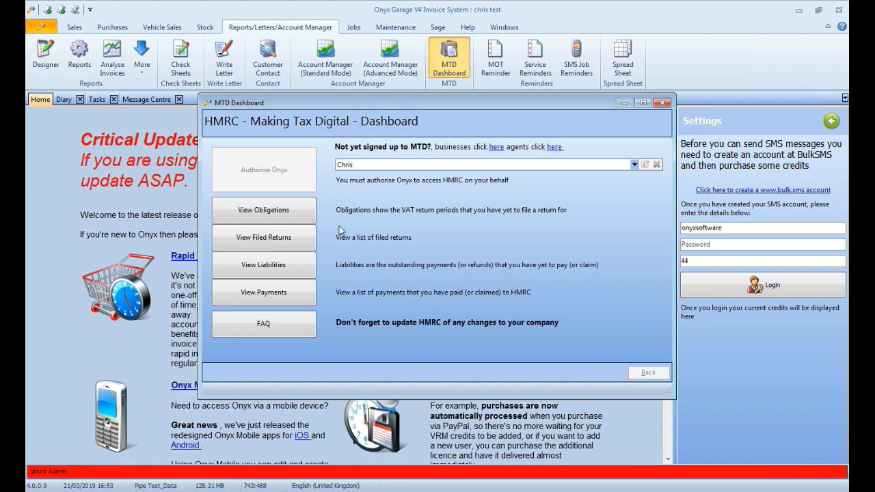
Create a VAT return for the open obligation 01/04/2017 to 30/06/2017 using Standard (VAT due on invoice) accounts.
click(302, 212)
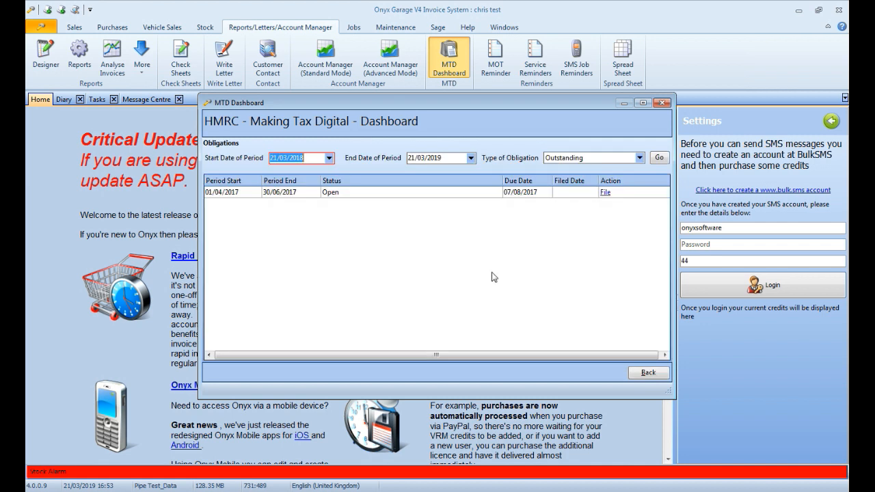
click(605, 194)
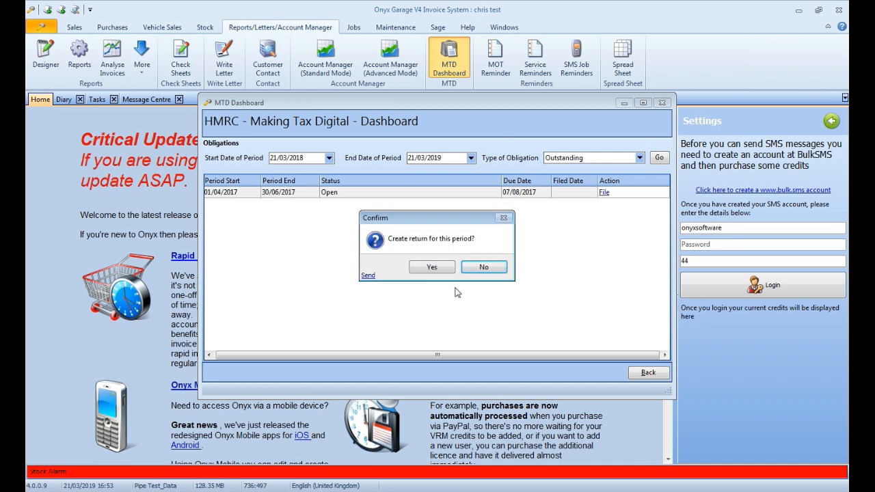
click(435, 270)
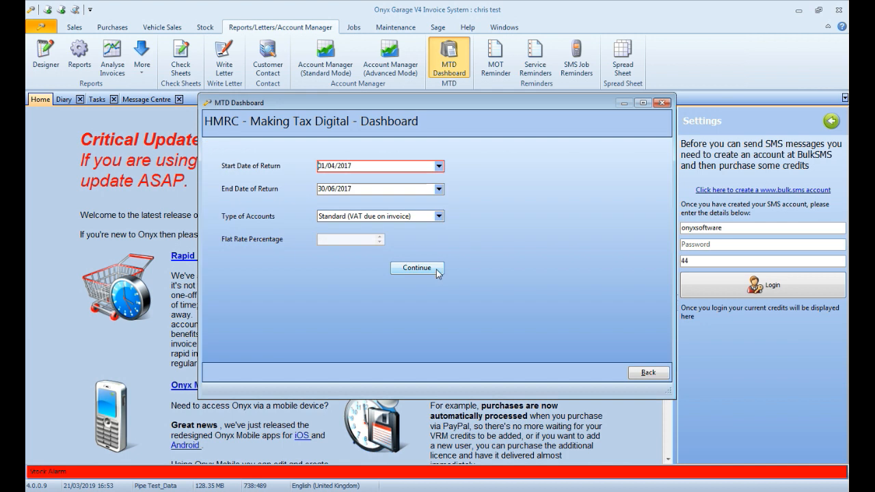
click(439, 216)
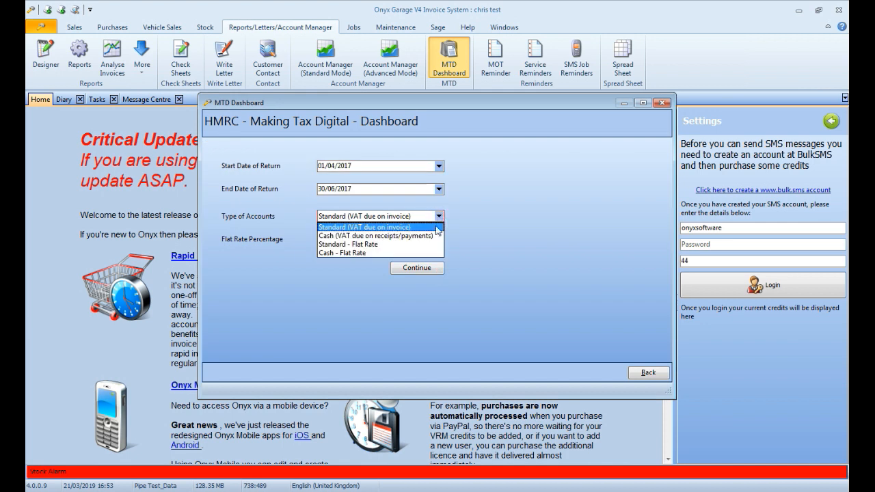
click(436, 227)
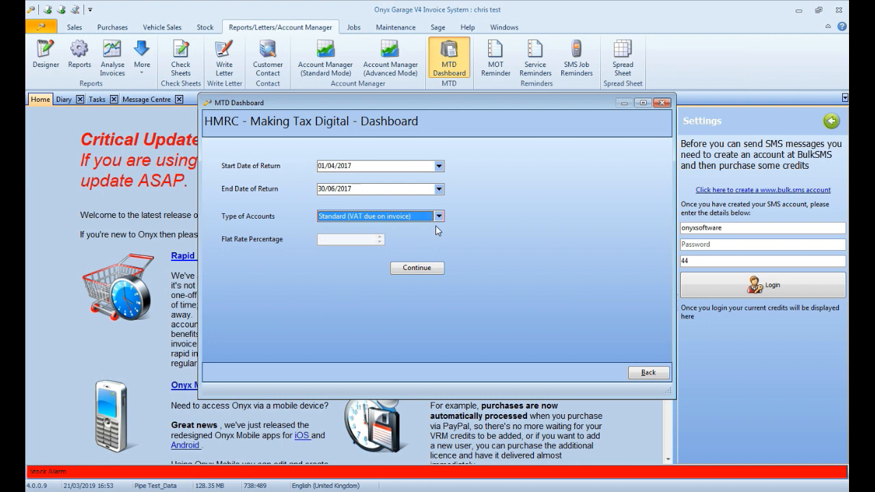
click(430, 269)
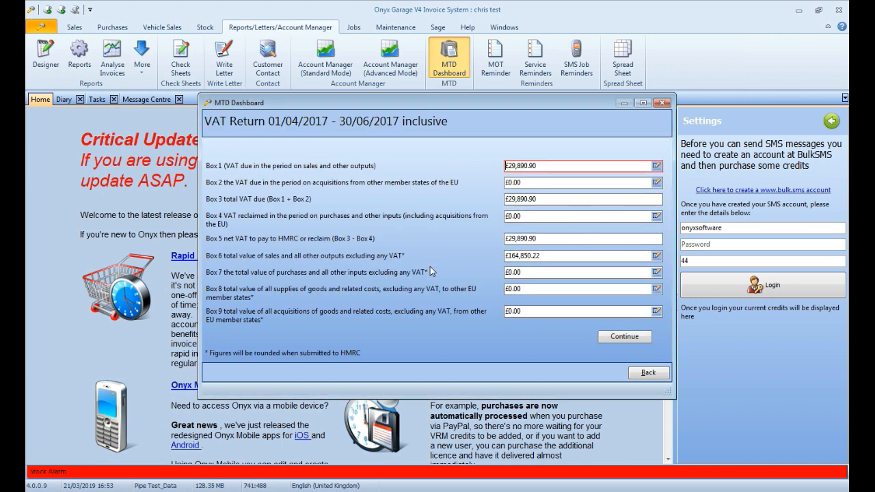
Examine the source calculations and correction fields behind Box 1 of the VAT return, then close the details.
click(656, 165)
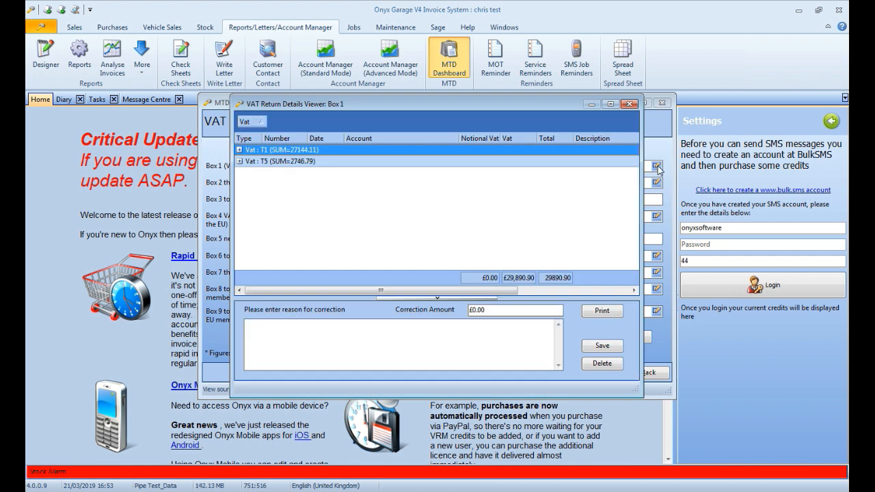
click(522, 324)
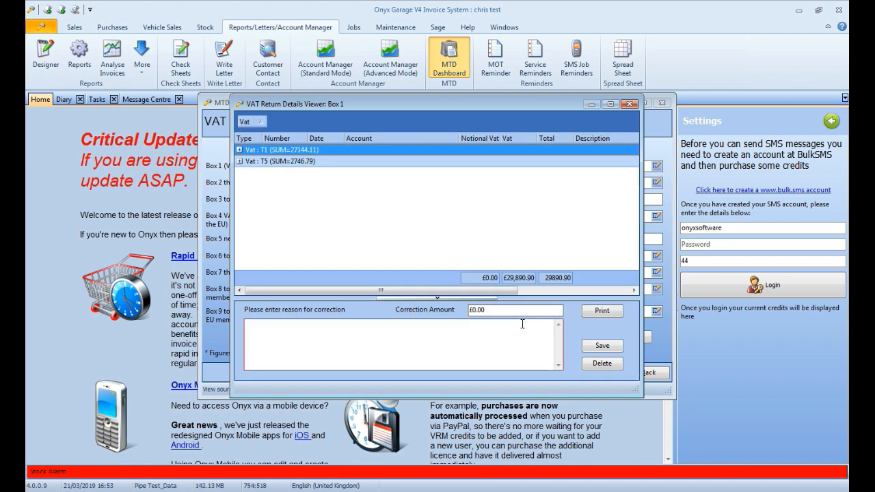
click(523, 324)
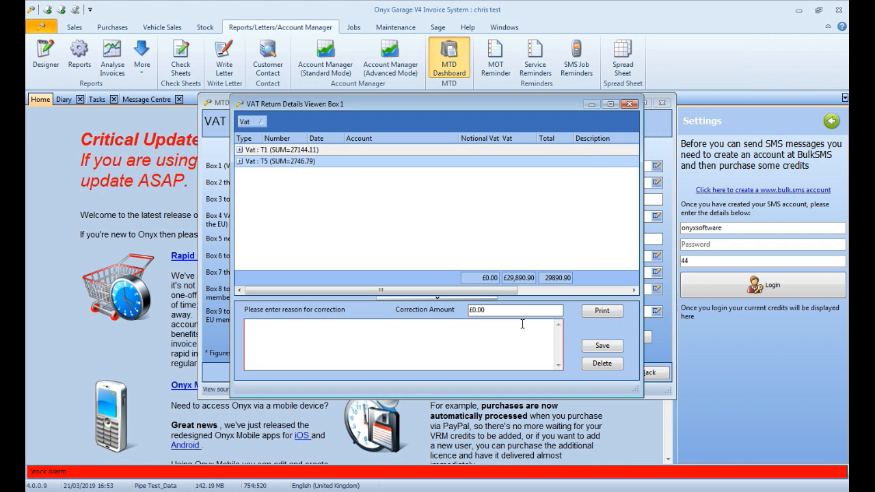
click(630, 105)
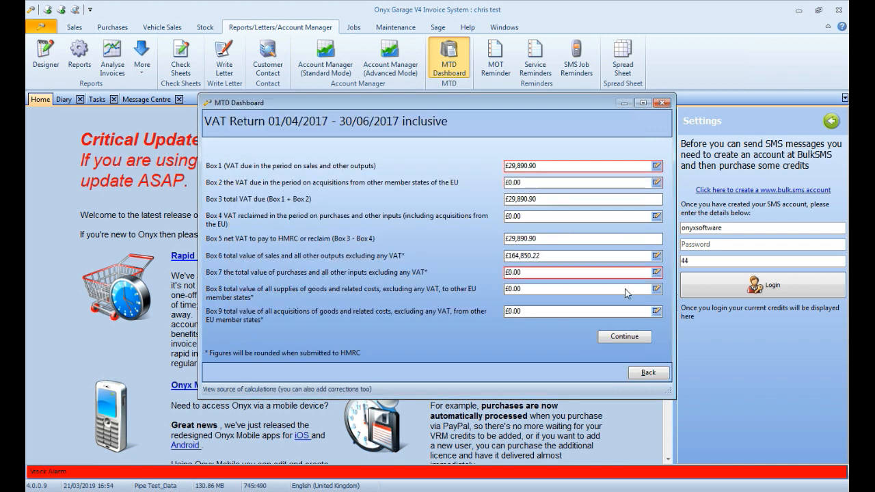
Accept the VAT return's box figures and save the return without submitting it.
click(622, 337)
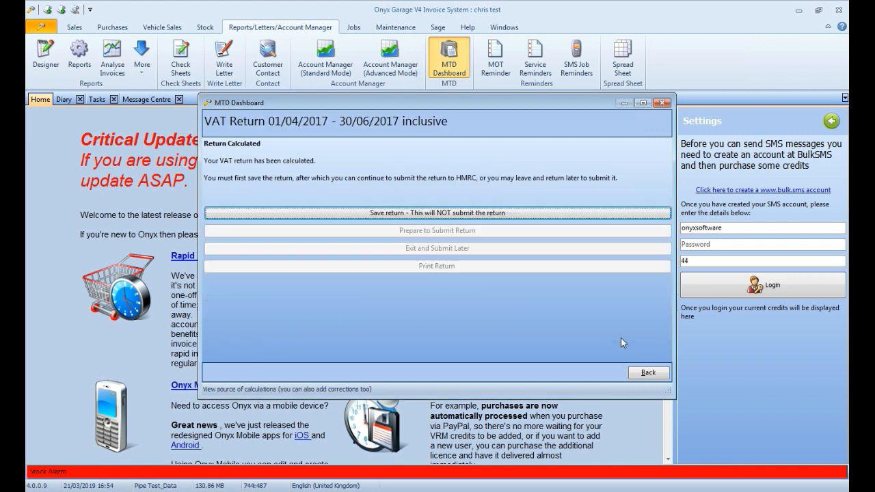
click(537, 216)
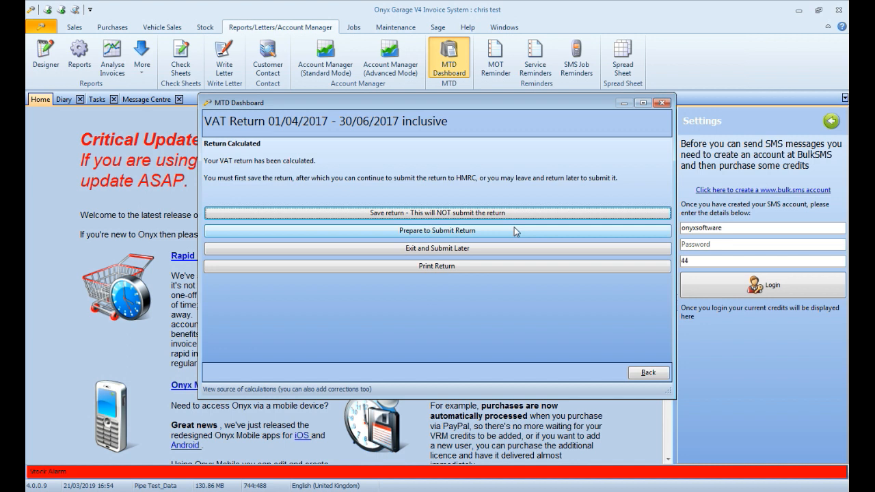
Agree to the customer declaration, submit the saved VAT return to HMRC, and go back to the main Making Tax Digital dashboard.
click(515, 232)
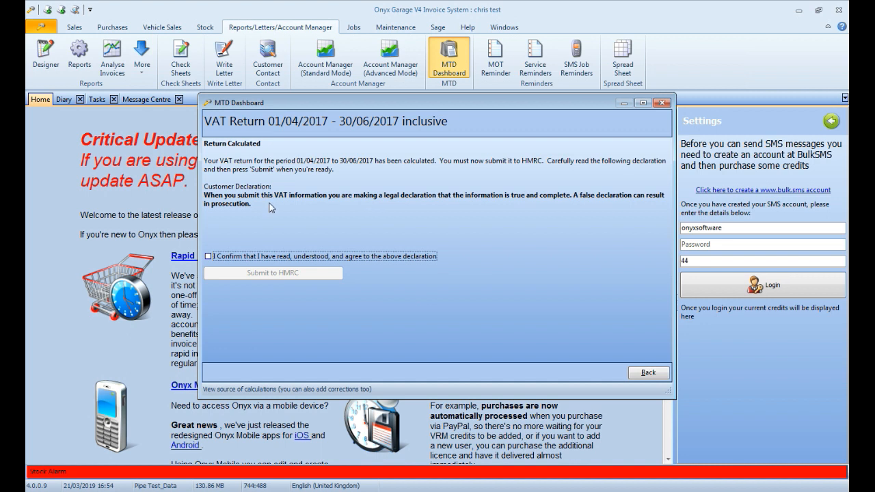
click(278, 256)
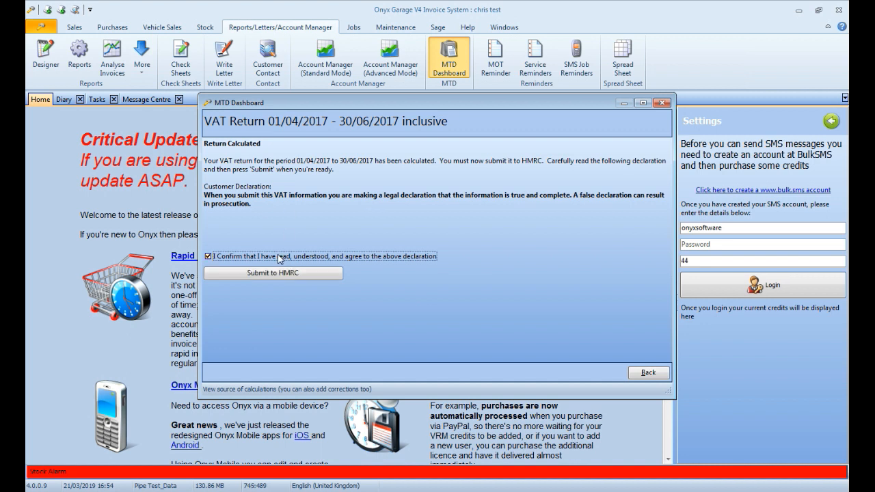
click(279, 272)
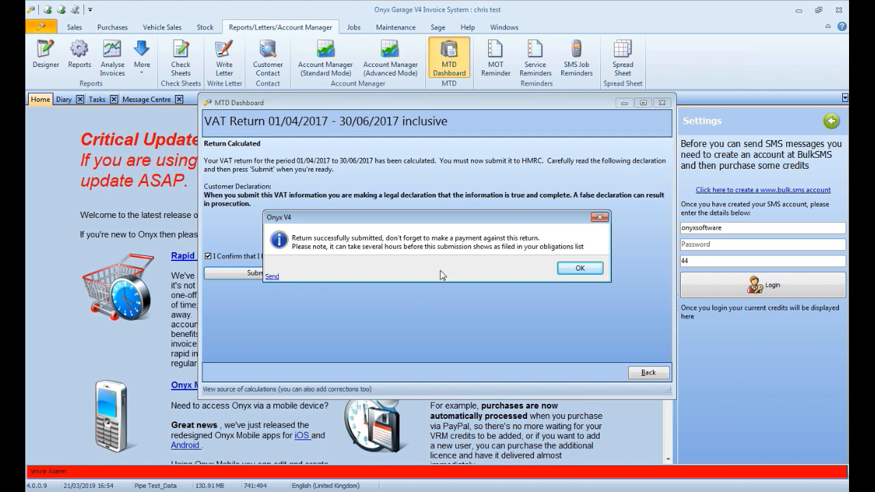
click(579, 269)
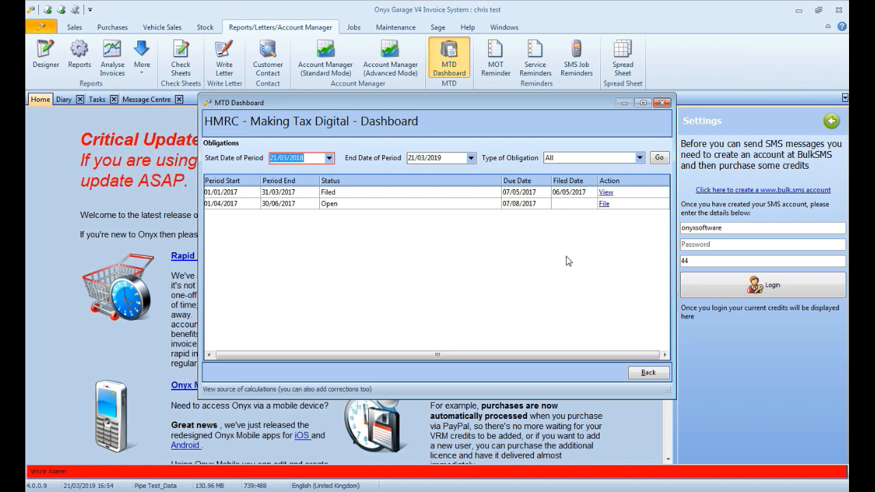
click(637, 372)
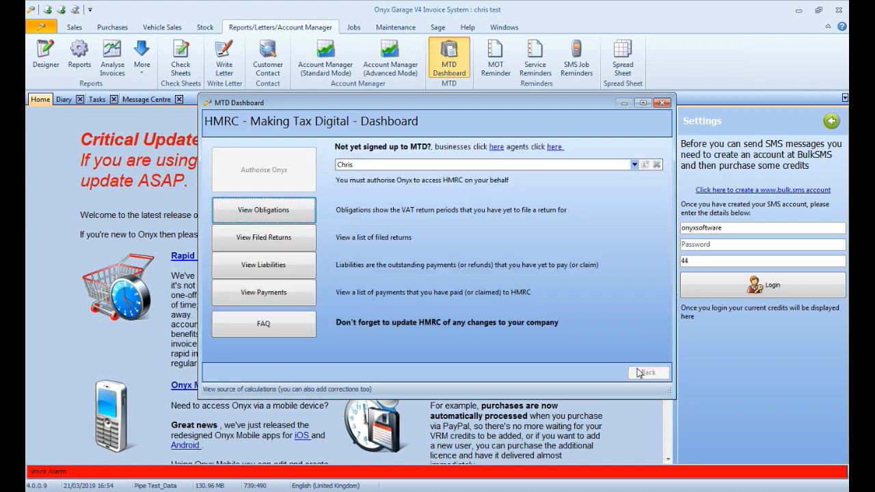